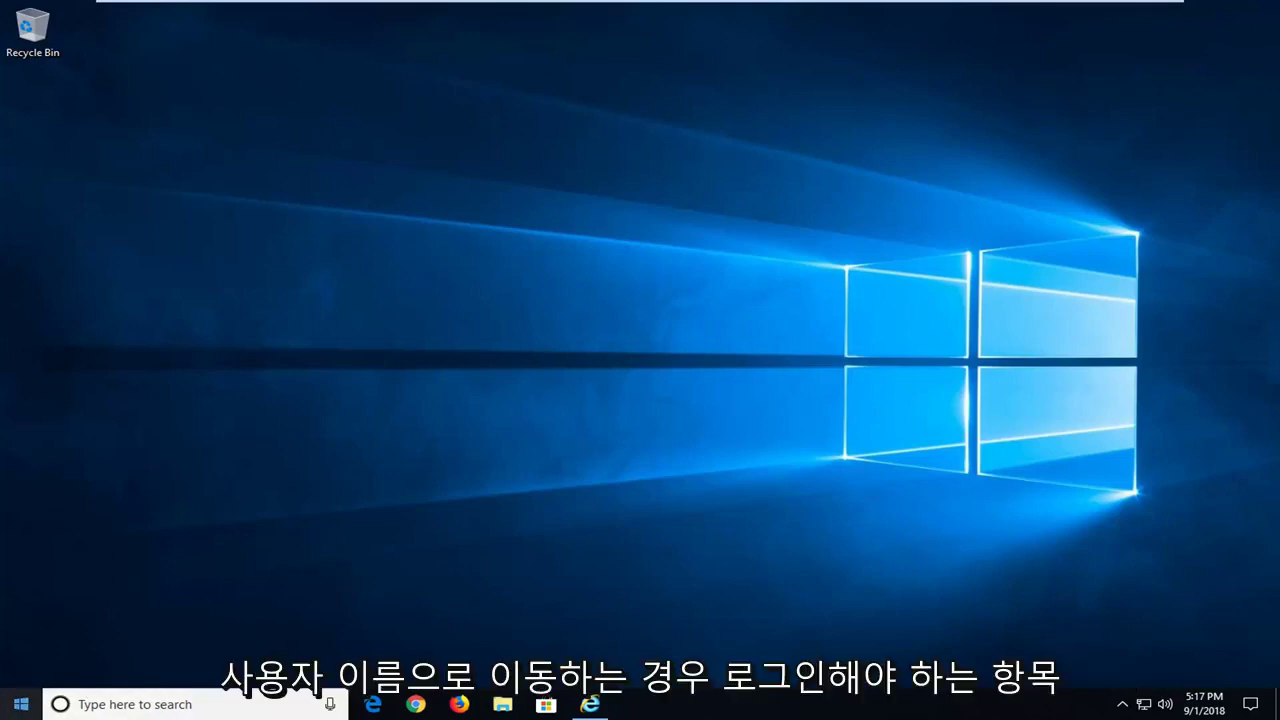
# Open the Start menu, view the power options, then dismiss them and close Start.
pyautogui.click(20, 704)
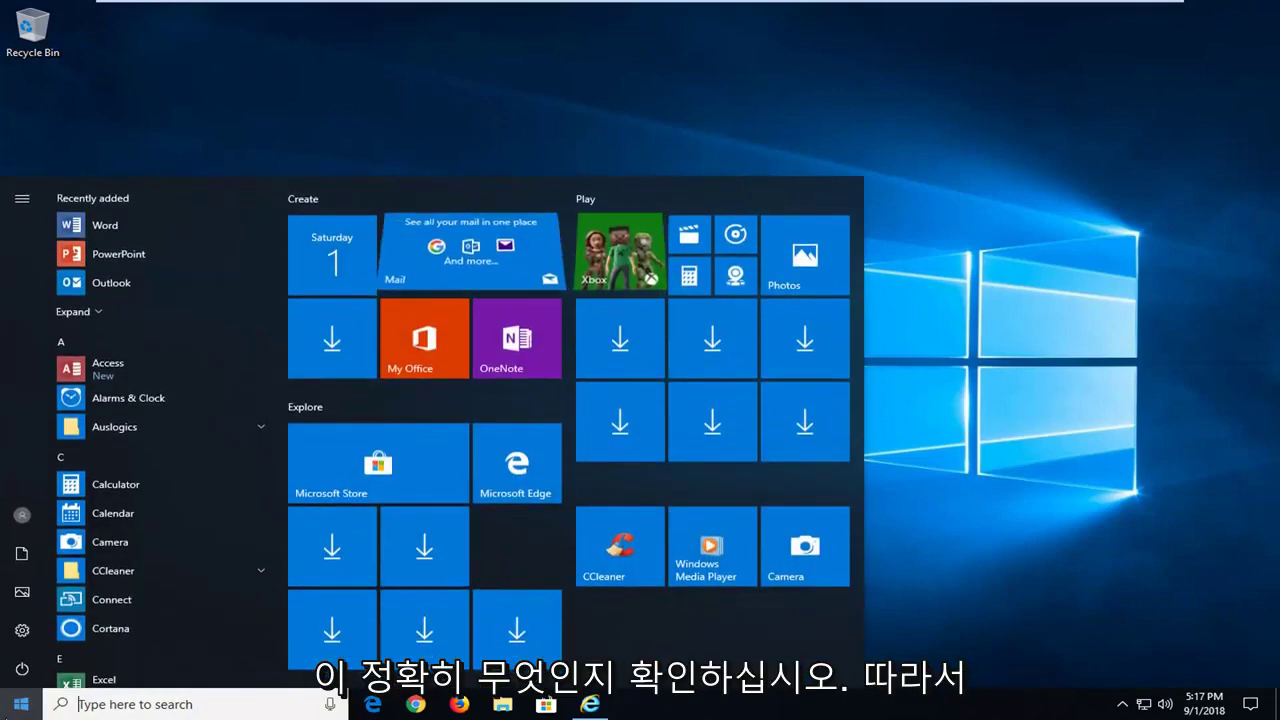
pyautogui.click(22, 666)
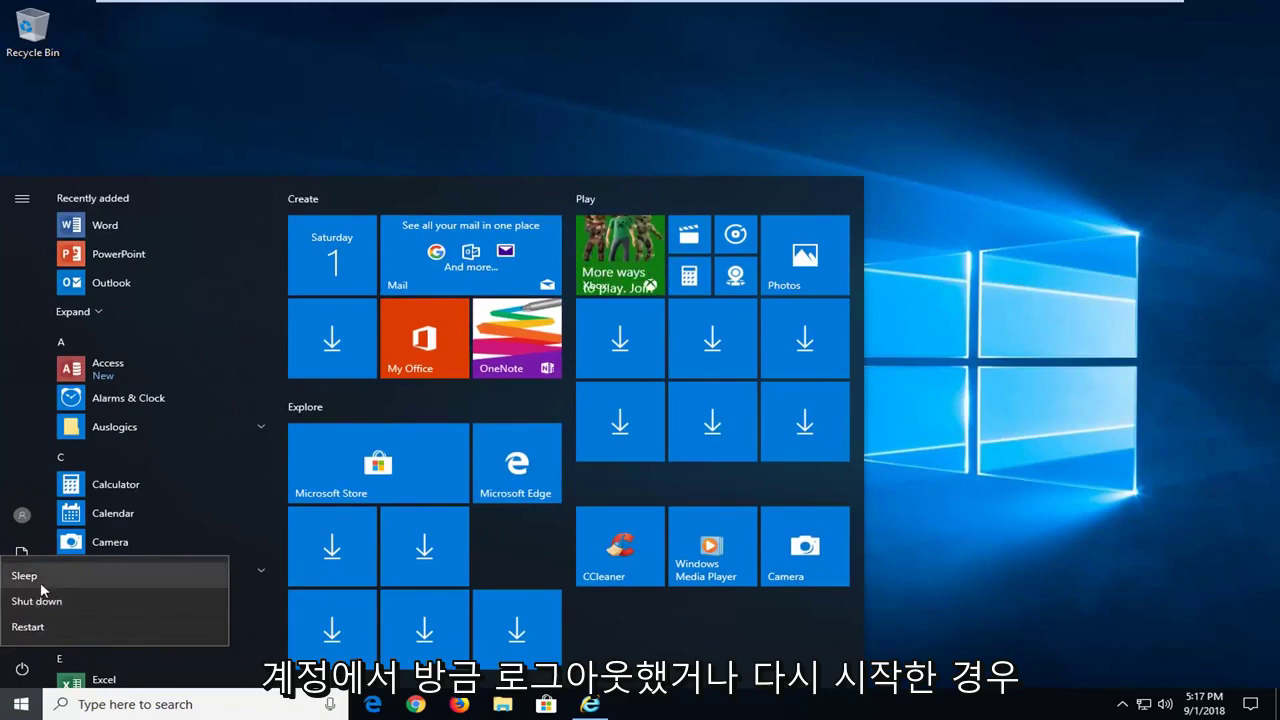
pyautogui.press('Escape')
pyautogui.click(376, 143)
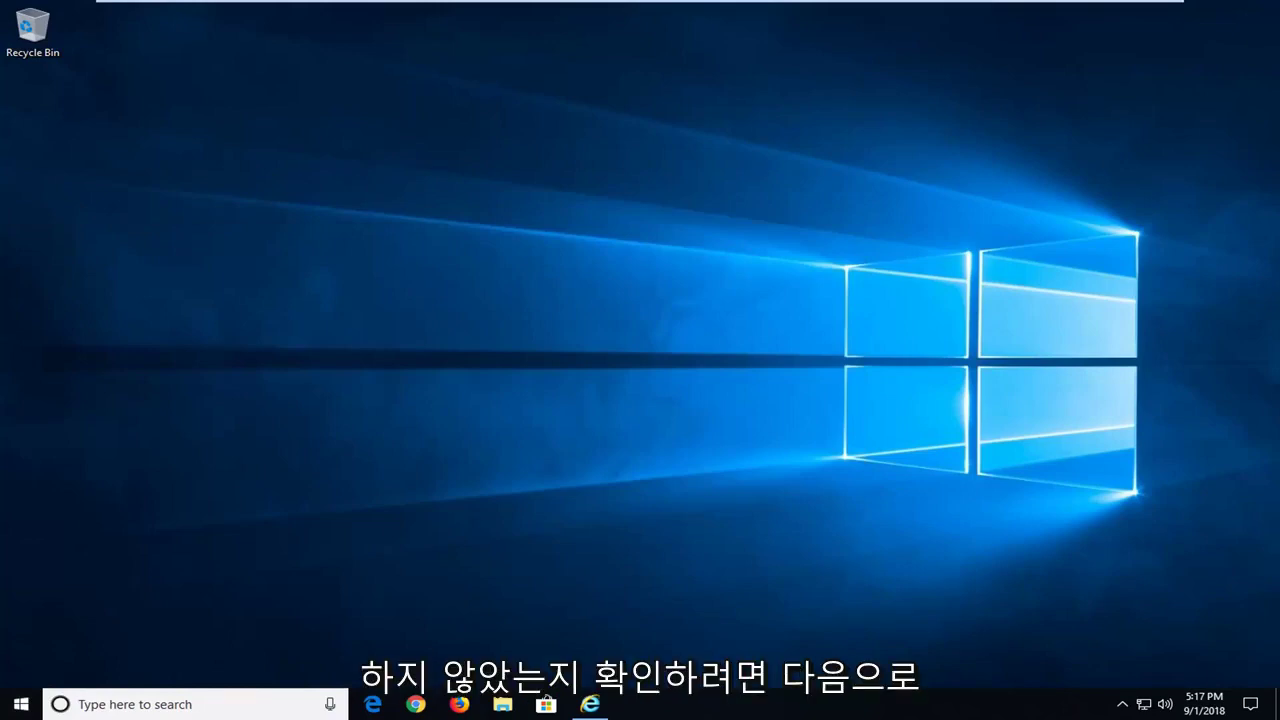
# Search 'regedit' in Start and run it as administrator, approving the User Account Control prompt.
pyautogui.click(21, 702)
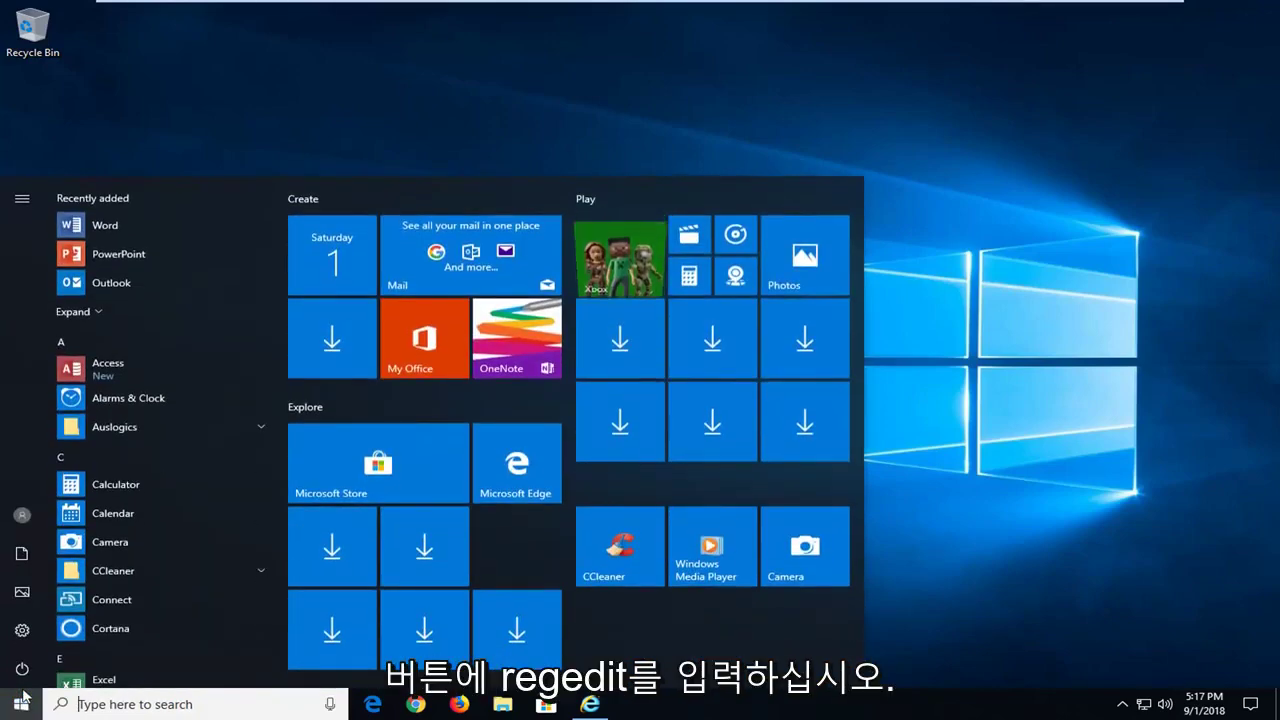
pyautogui.write('regedit')
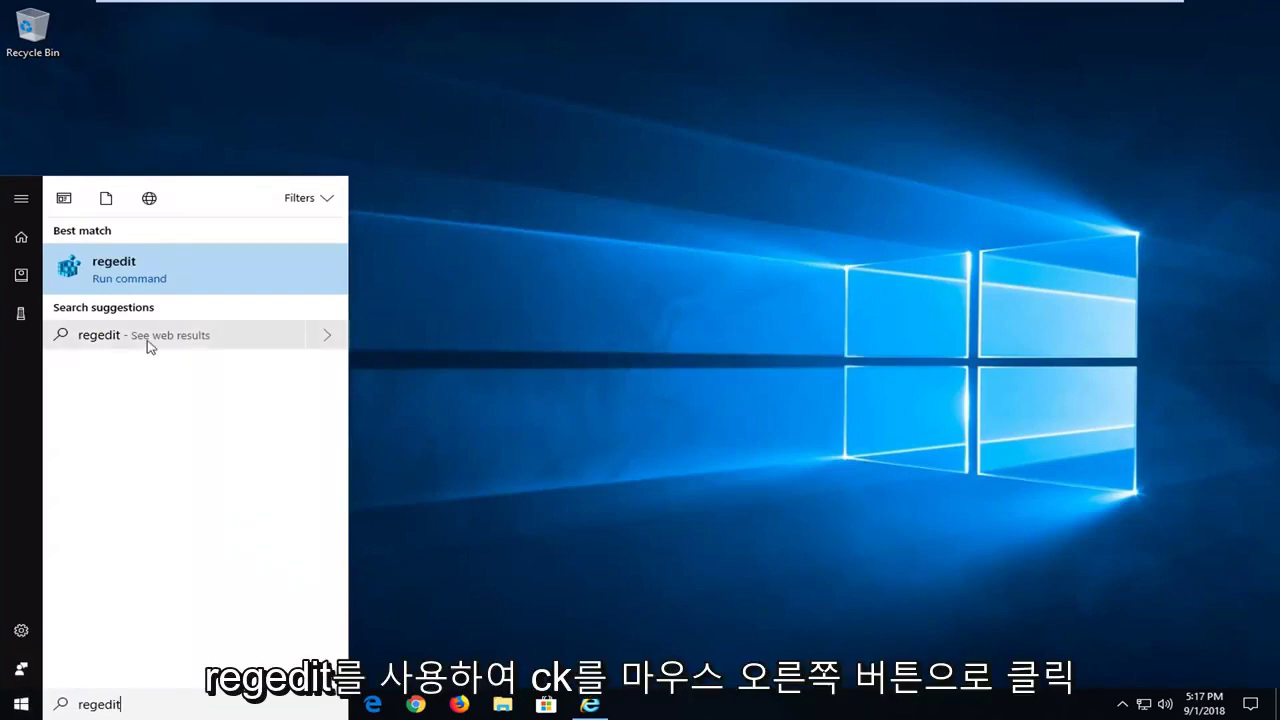
pyautogui.rightClick(157, 281)
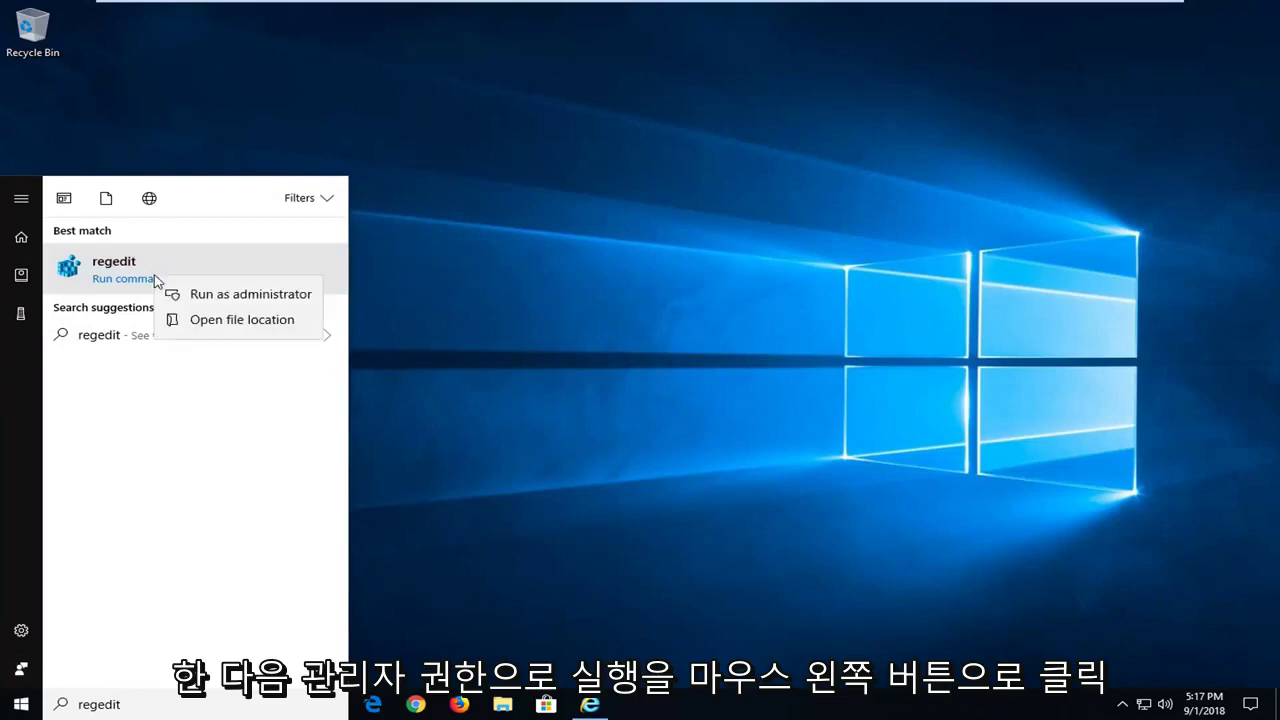
pyautogui.click(200, 296)
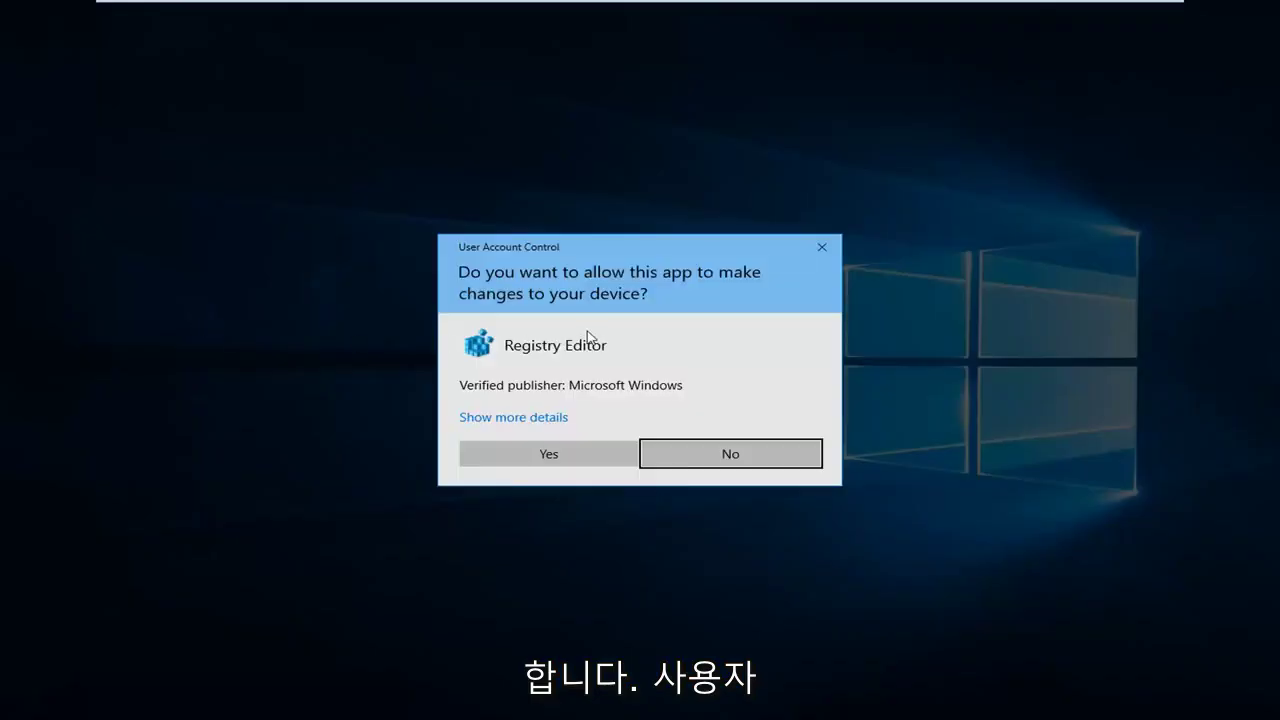
pyautogui.click(531, 442)
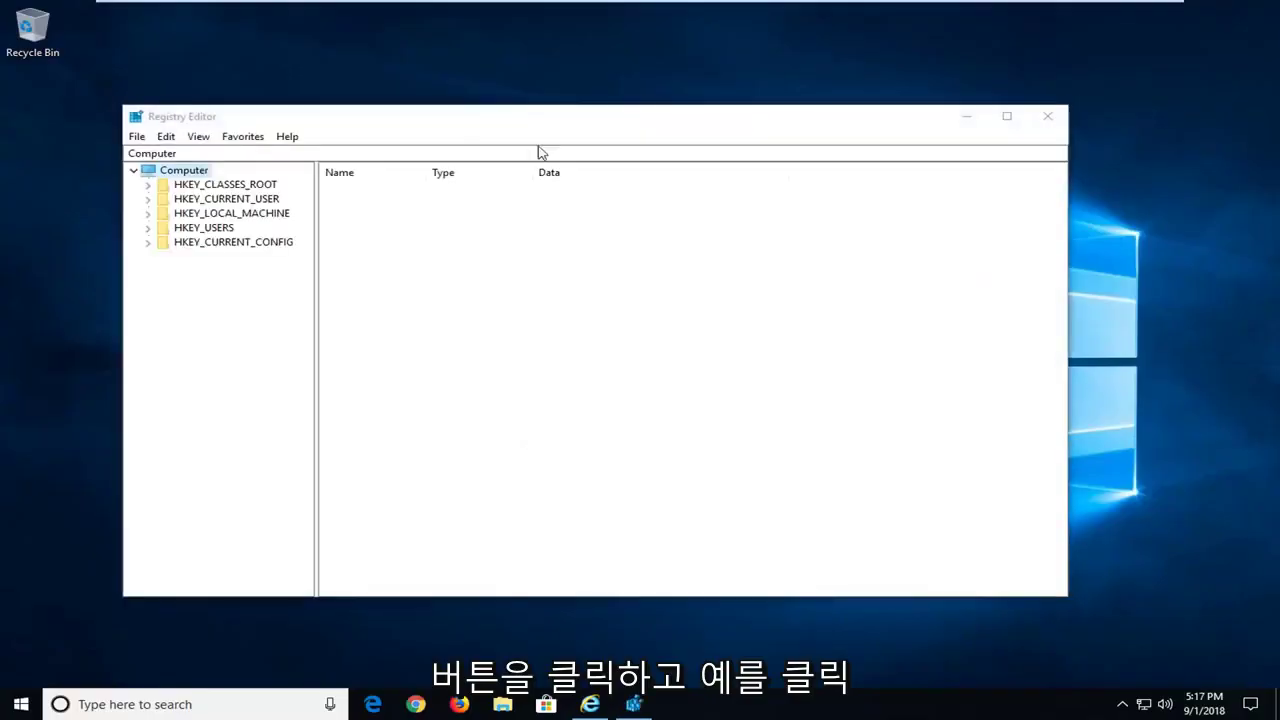
pyautogui.moveTo(517, 117); pyautogui.dragTo(586, 108)
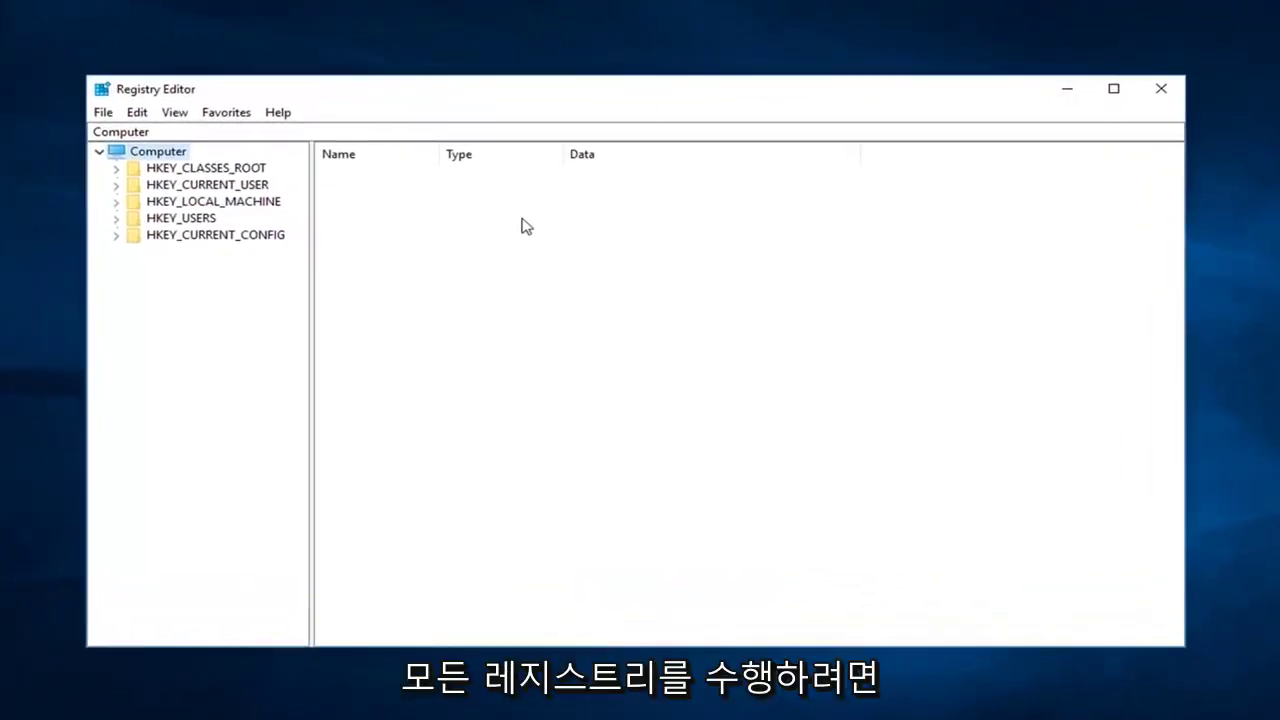
pyautogui.click(108, 115)
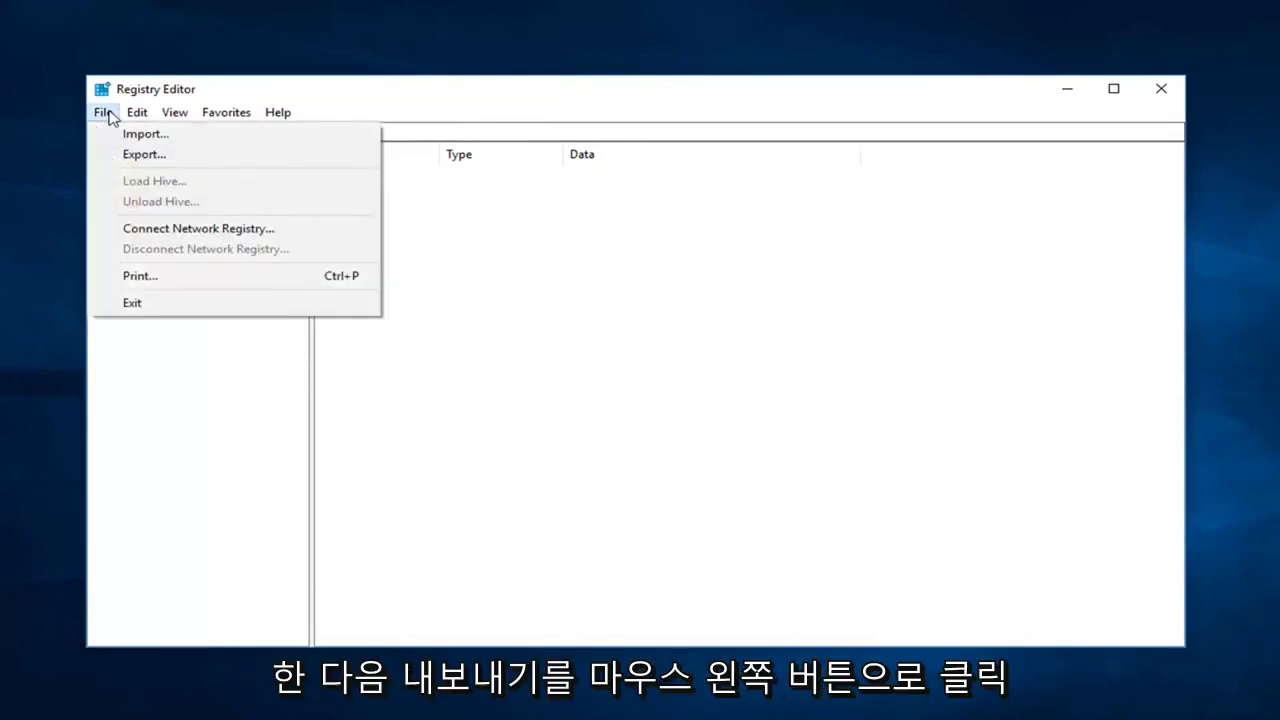
pyautogui.click(140, 156)
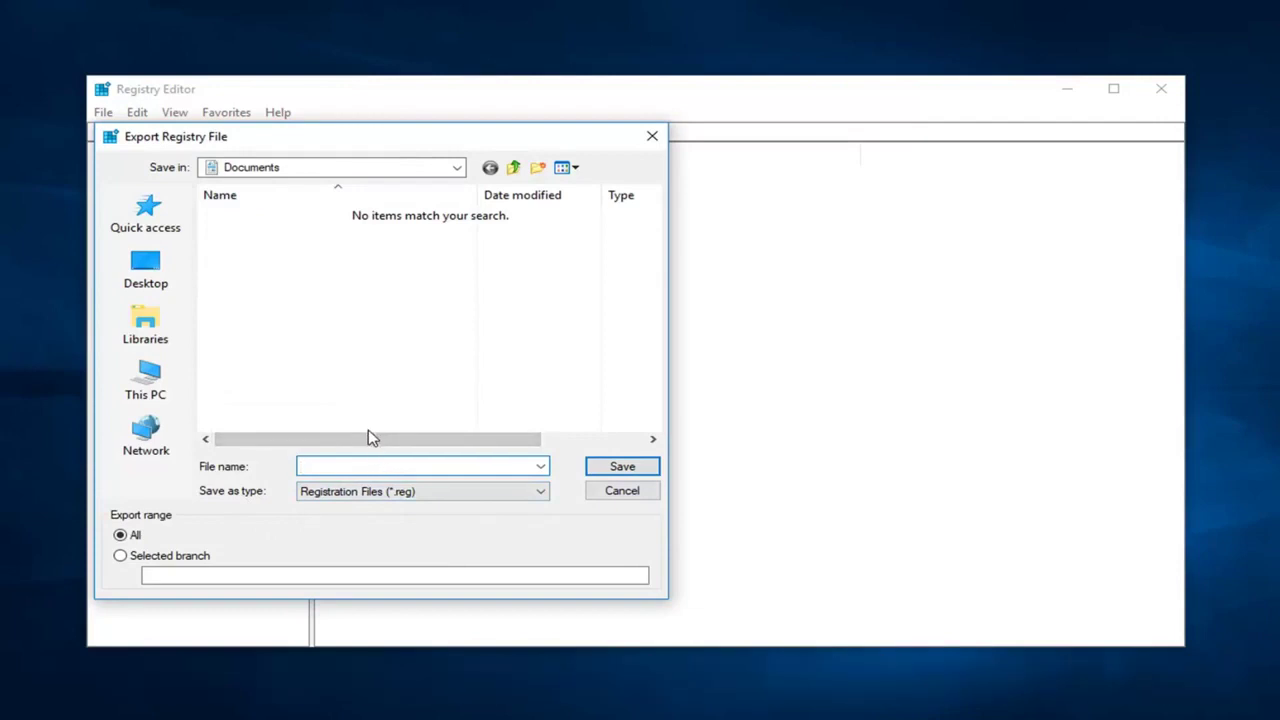
pyautogui.click(142, 264)
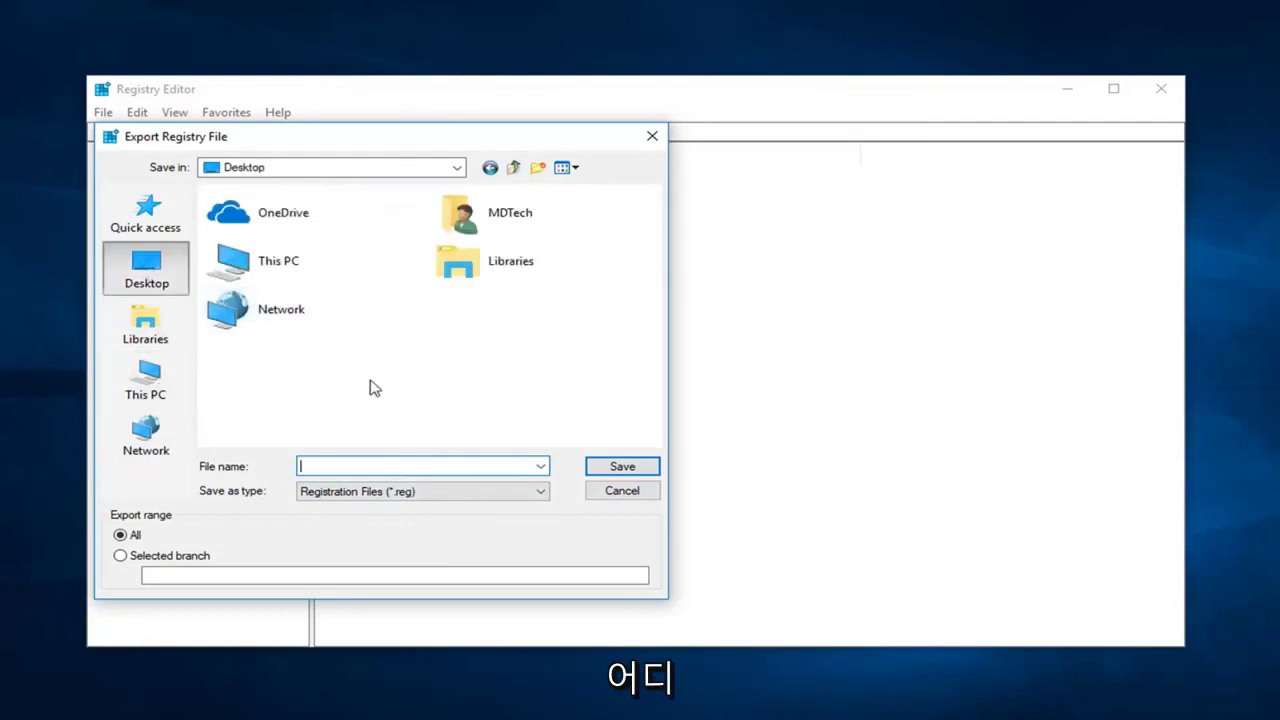
pyautogui.click(621, 491)
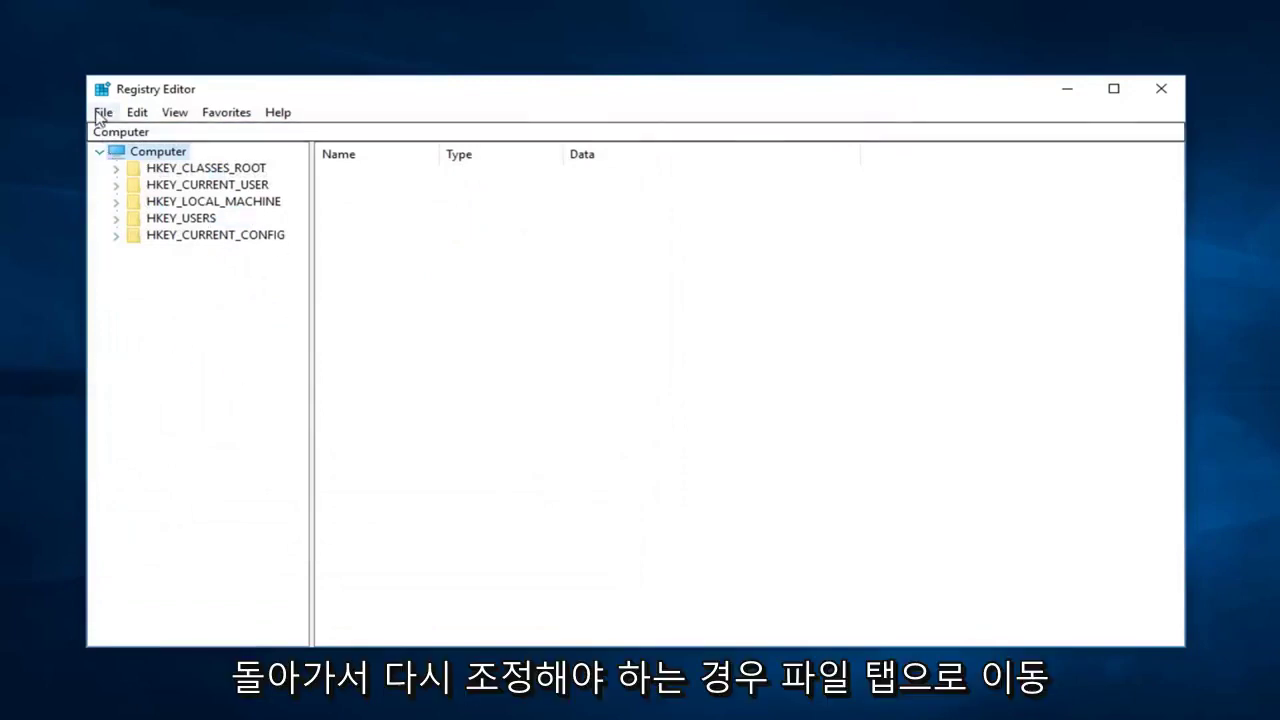
pyautogui.click(100, 118)
pyautogui.click(135, 133)
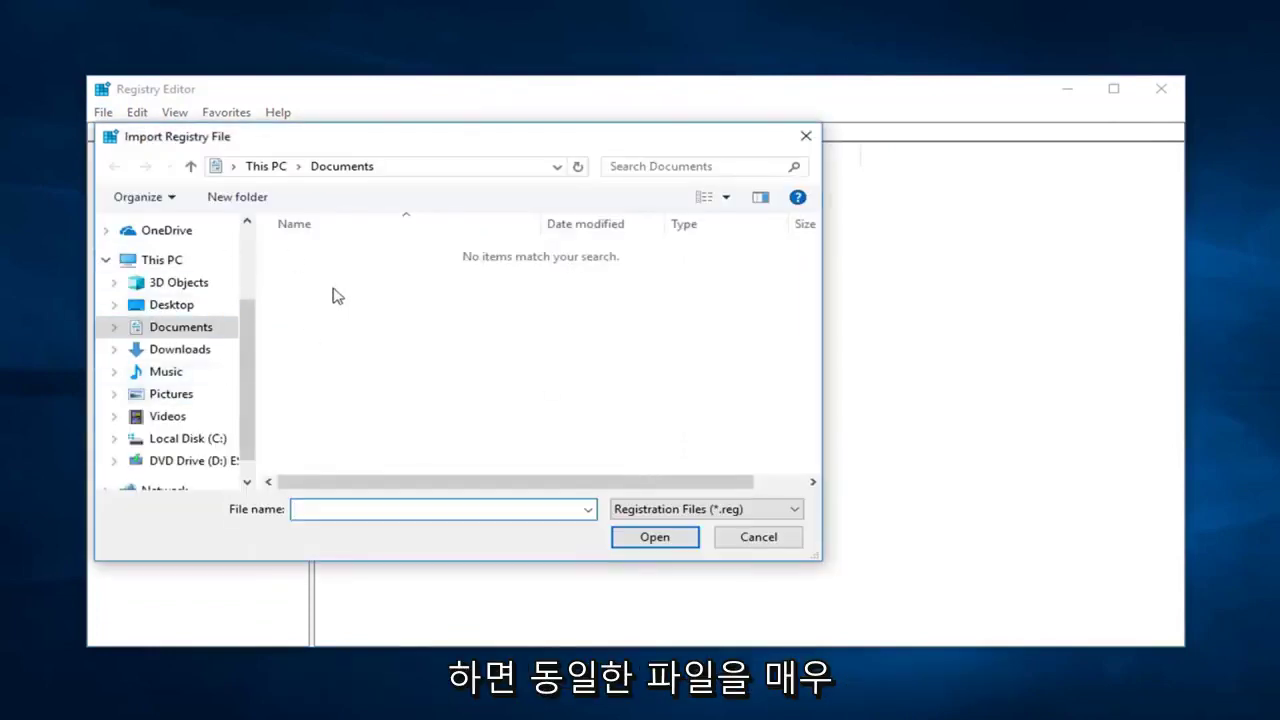
pyautogui.click(806, 138)
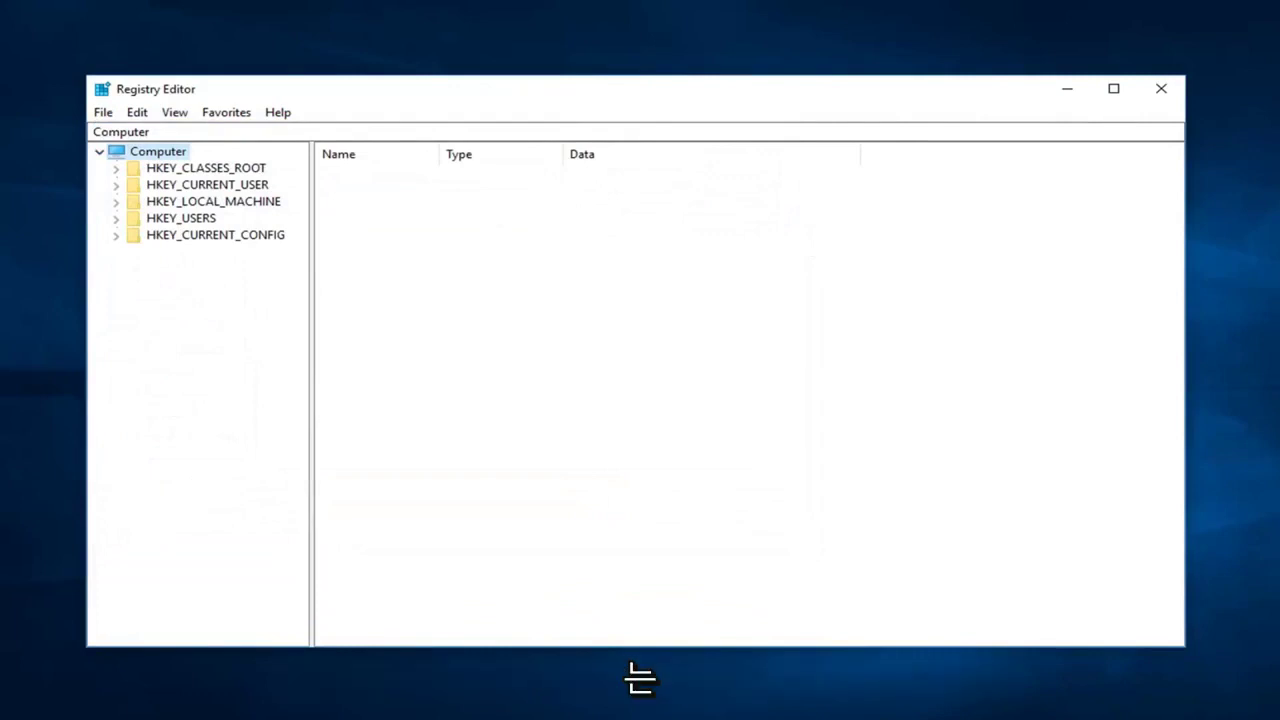
# Expand HKEY_LOCAL_MACHINE > SOFTWARE > Microsoft and widen the key tree pane.
pyautogui.click(238, 205)
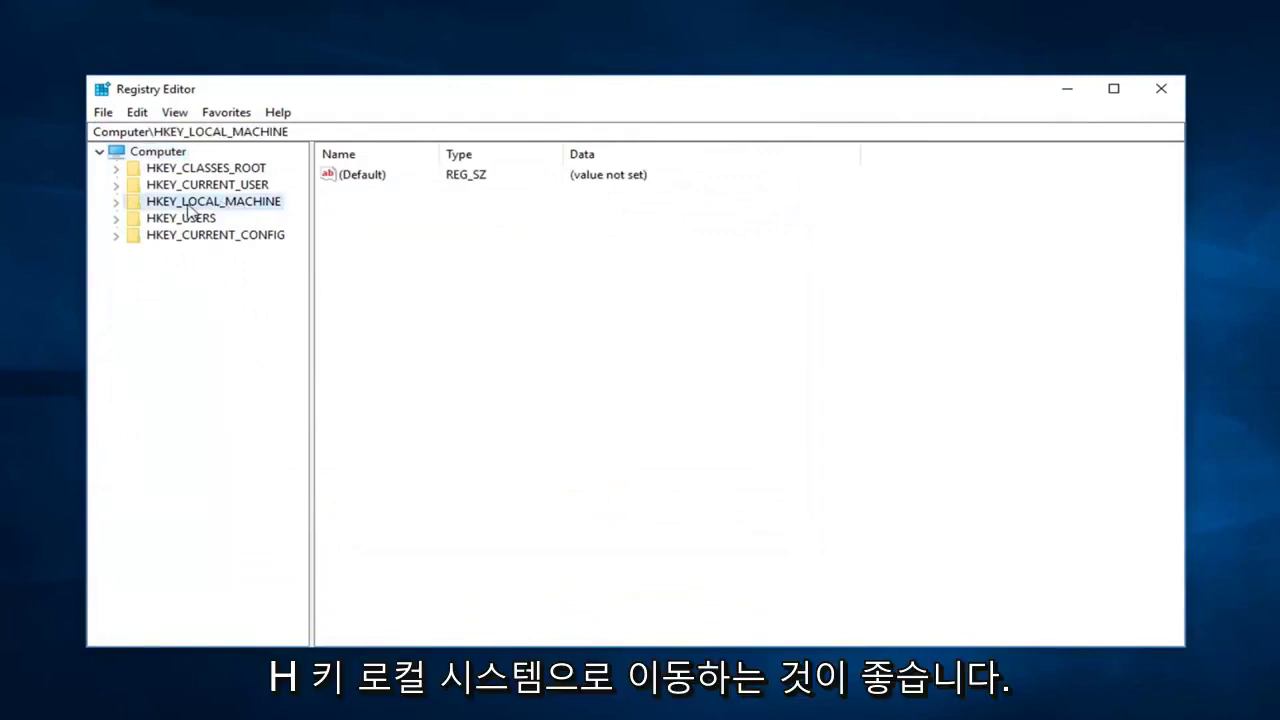
pyautogui.click(115, 205)
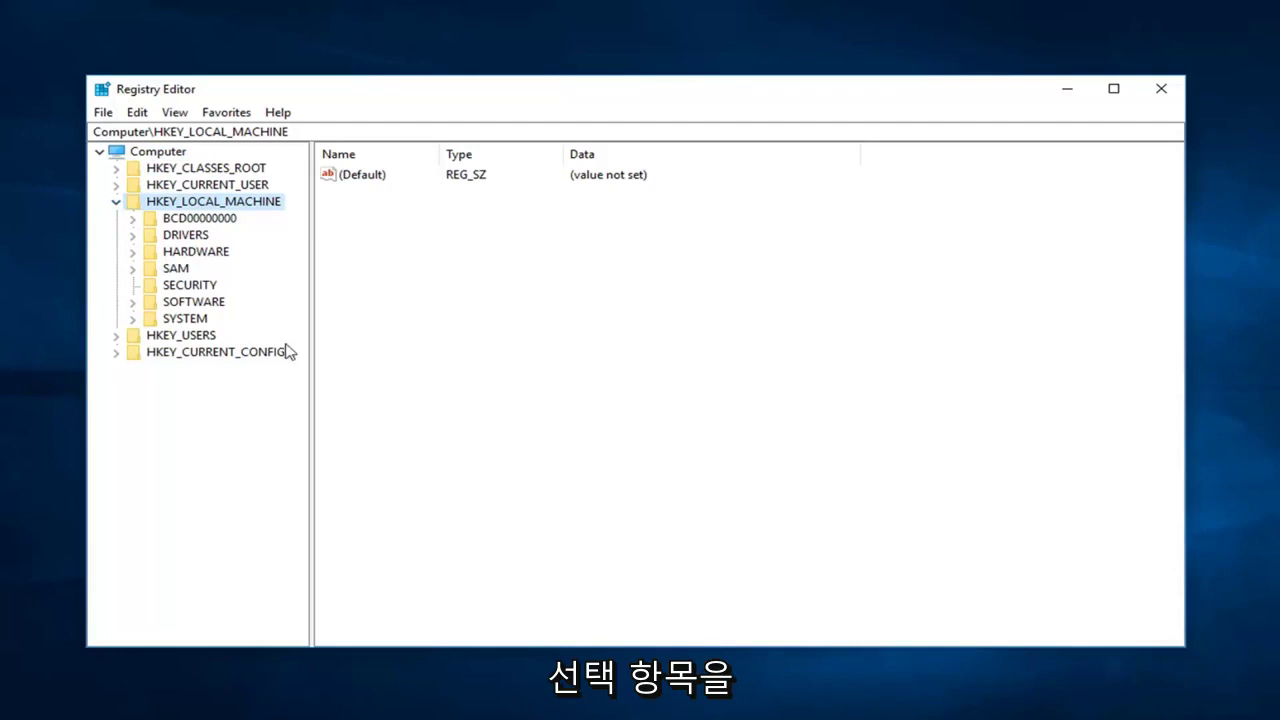
pyautogui.click(132, 303)
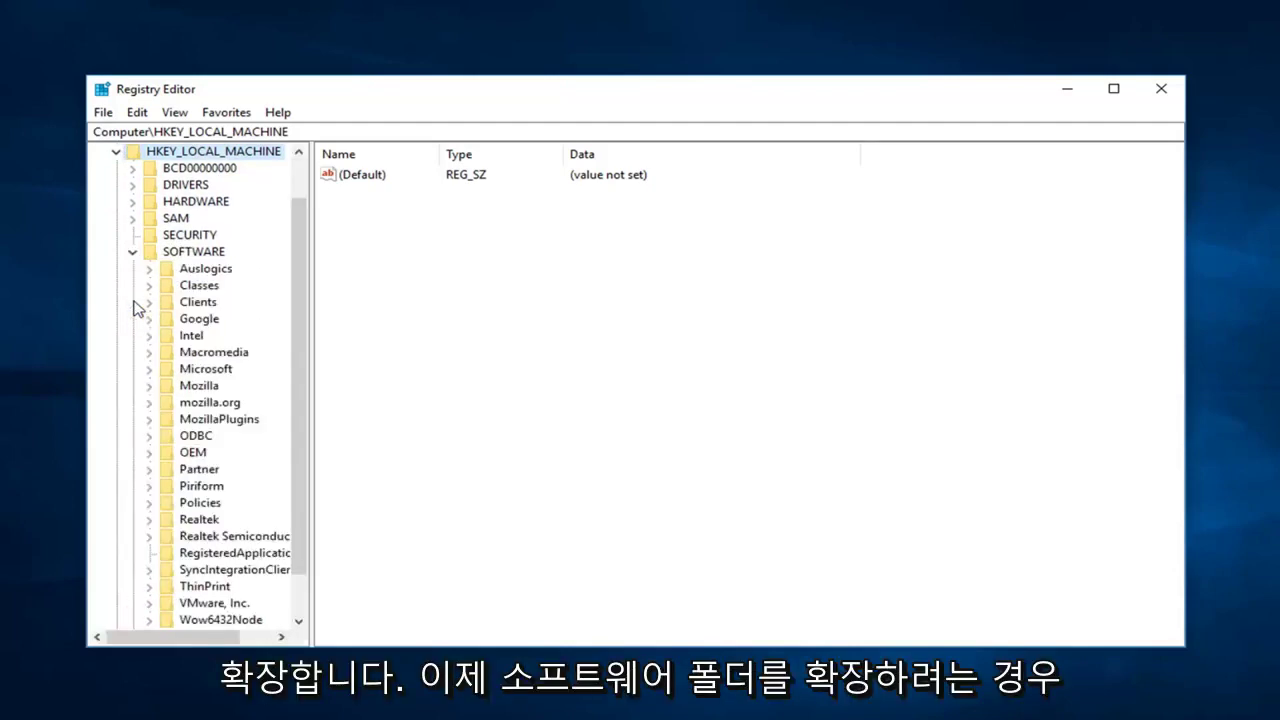
pyautogui.scroll(-1, 197, 290)
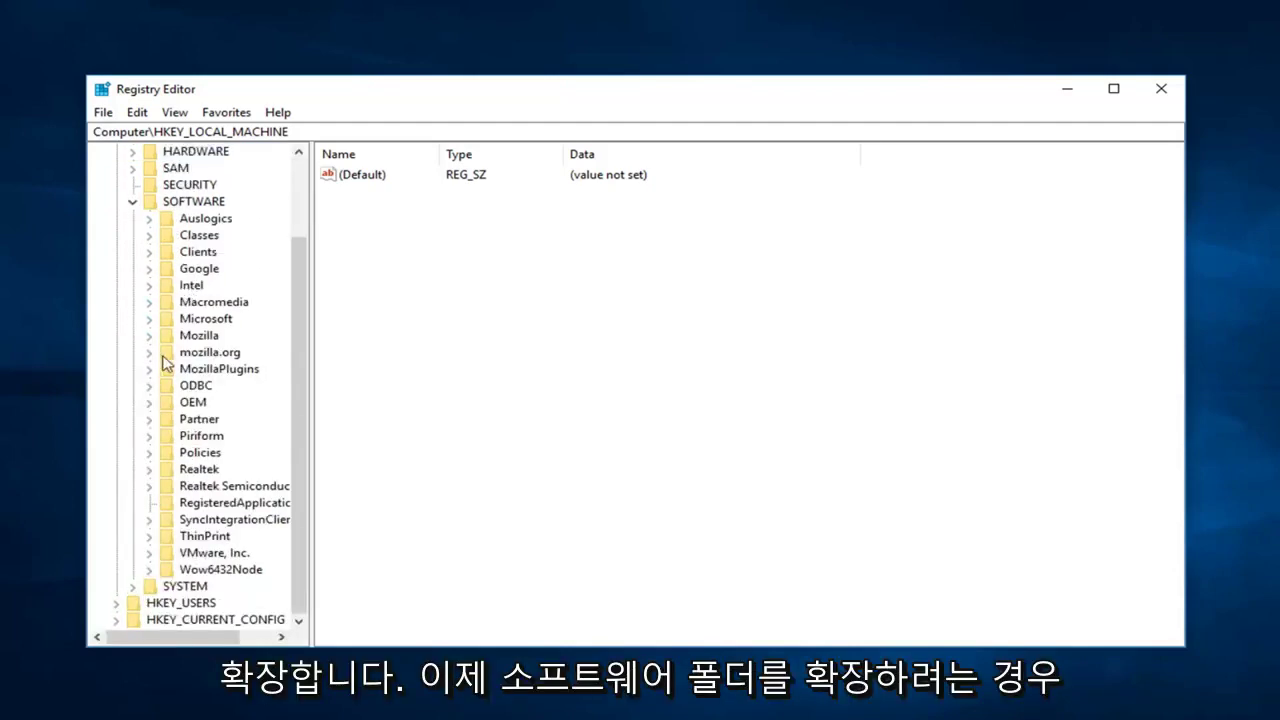
pyautogui.click(190, 320)
pyautogui.click(151, 321)
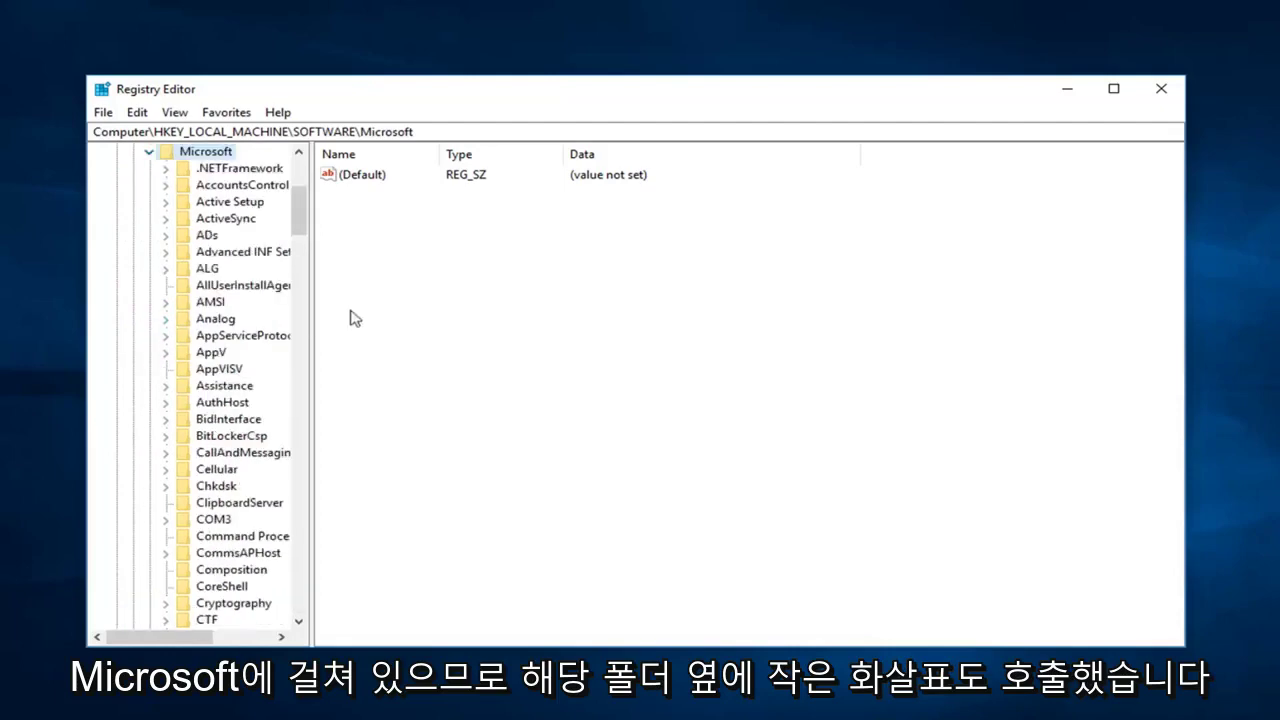
pyautogui.moveTo(311, 310); pyautogui.dragTo(485, 287)
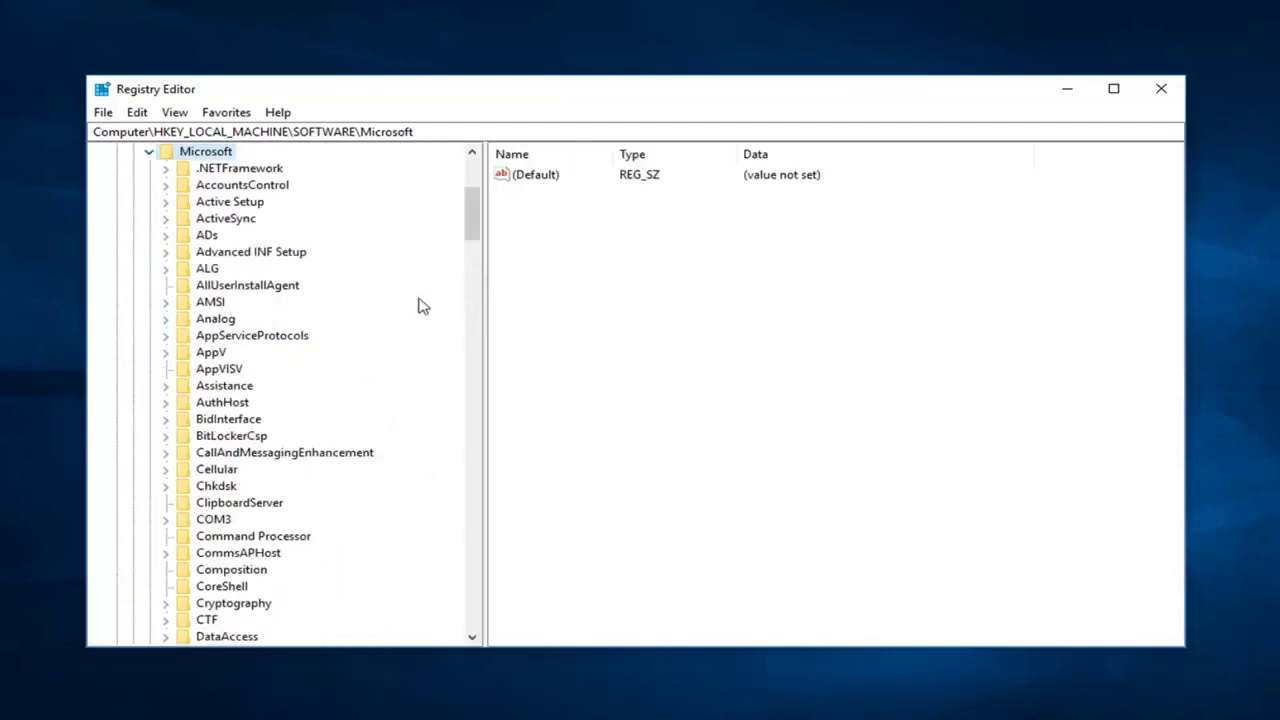
pyautogui.scroll(-20, 286, 400)
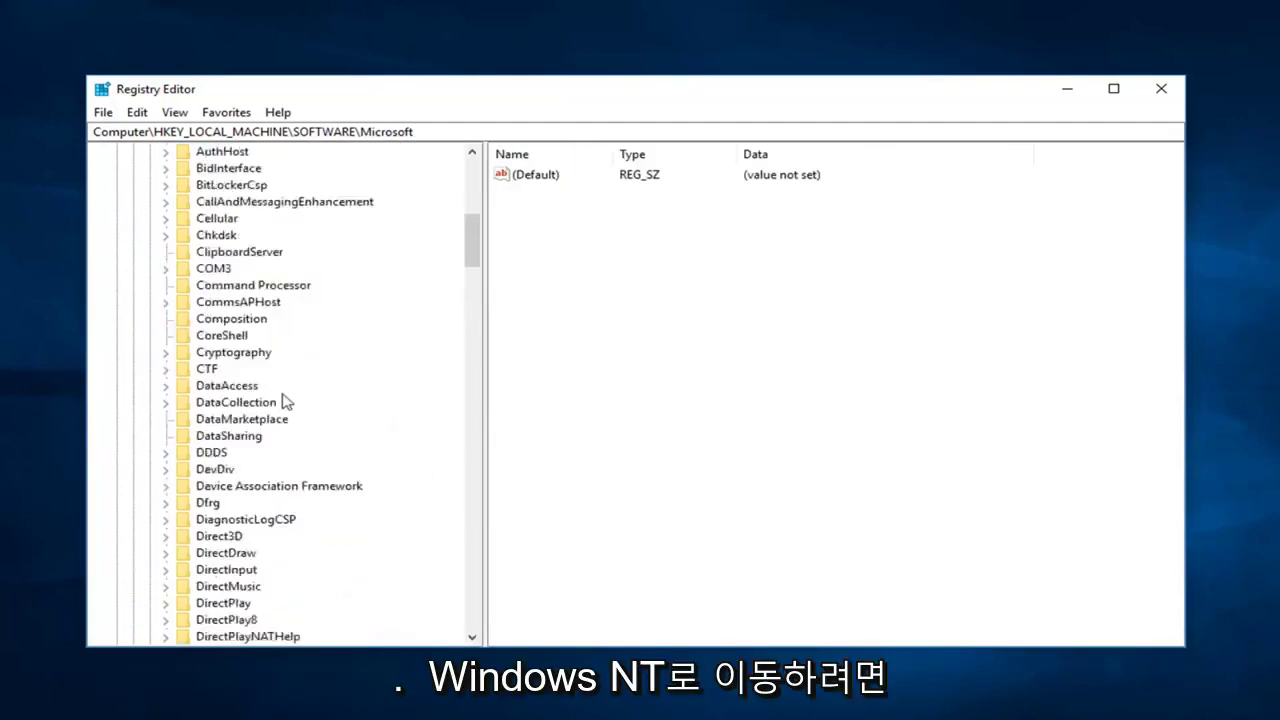
pyautogui.scroll(-20, 278, 403)
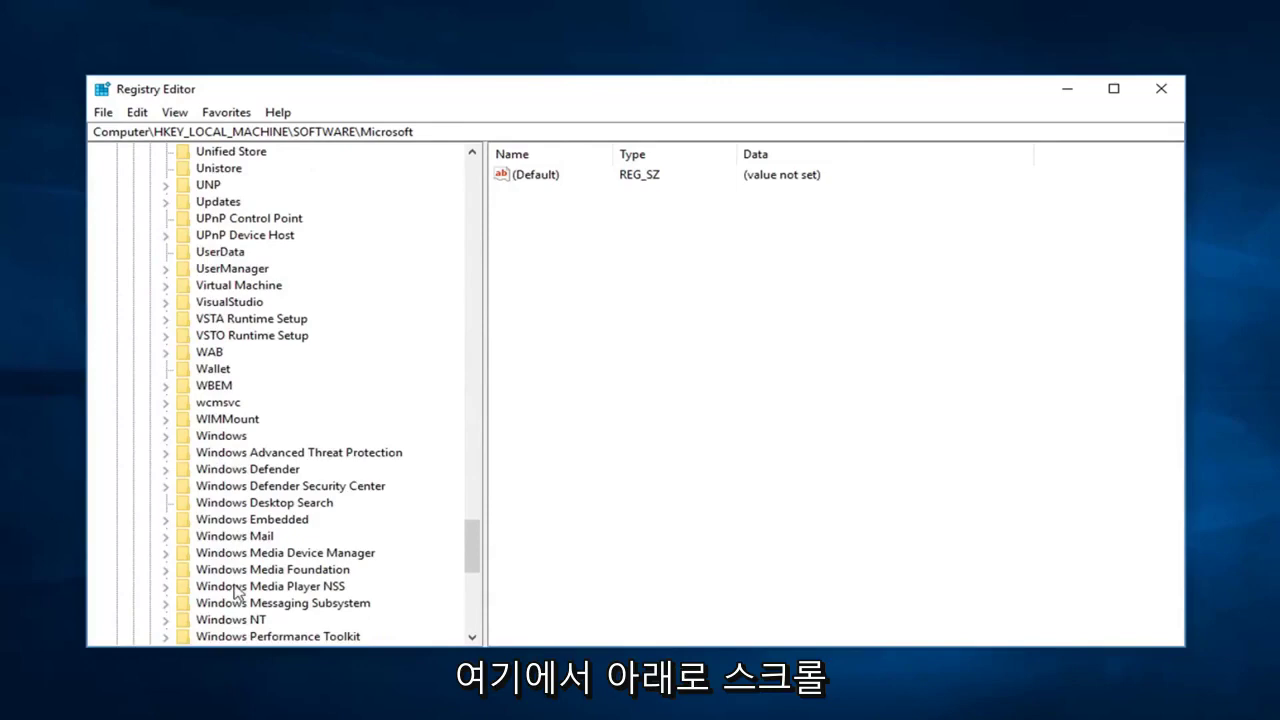
# Expand Windows NT > CurrentVersion > ProfileList and select the S-1-5-18 key.
pyautogui.click(230, 619)
pyautogui.scroll(-3, 240, 560)
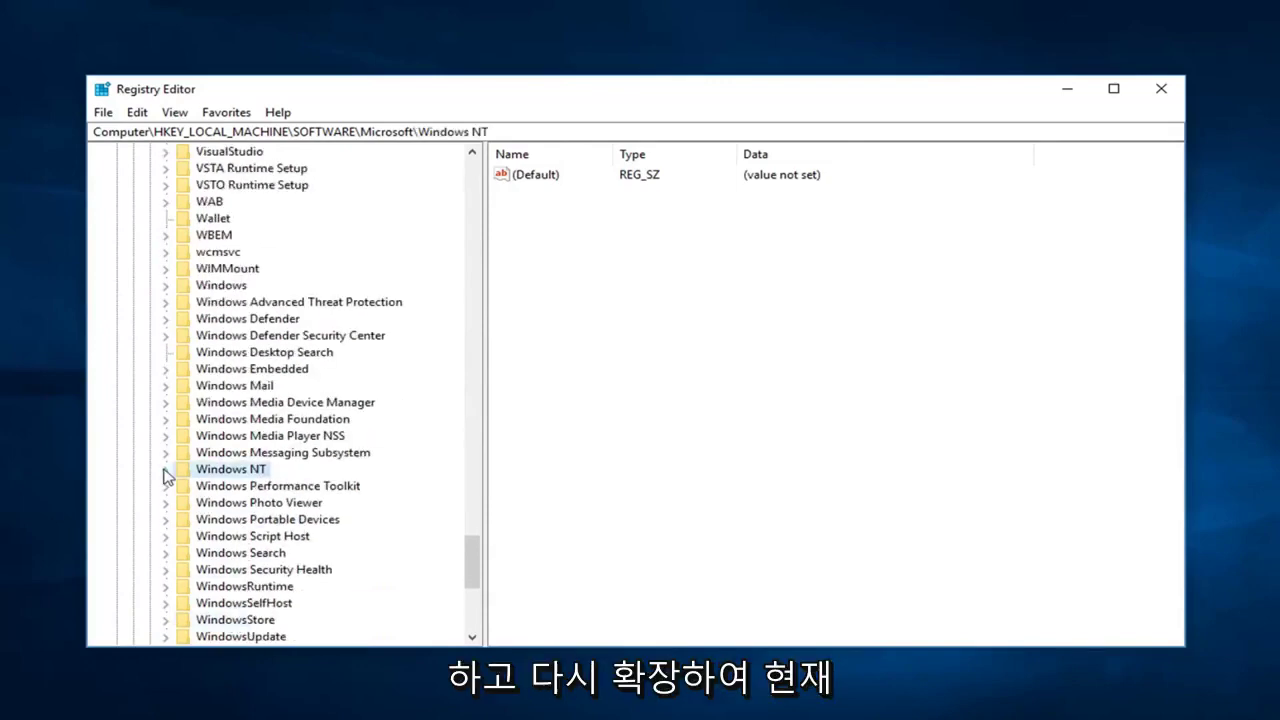
pyautogui.click(164, 469)
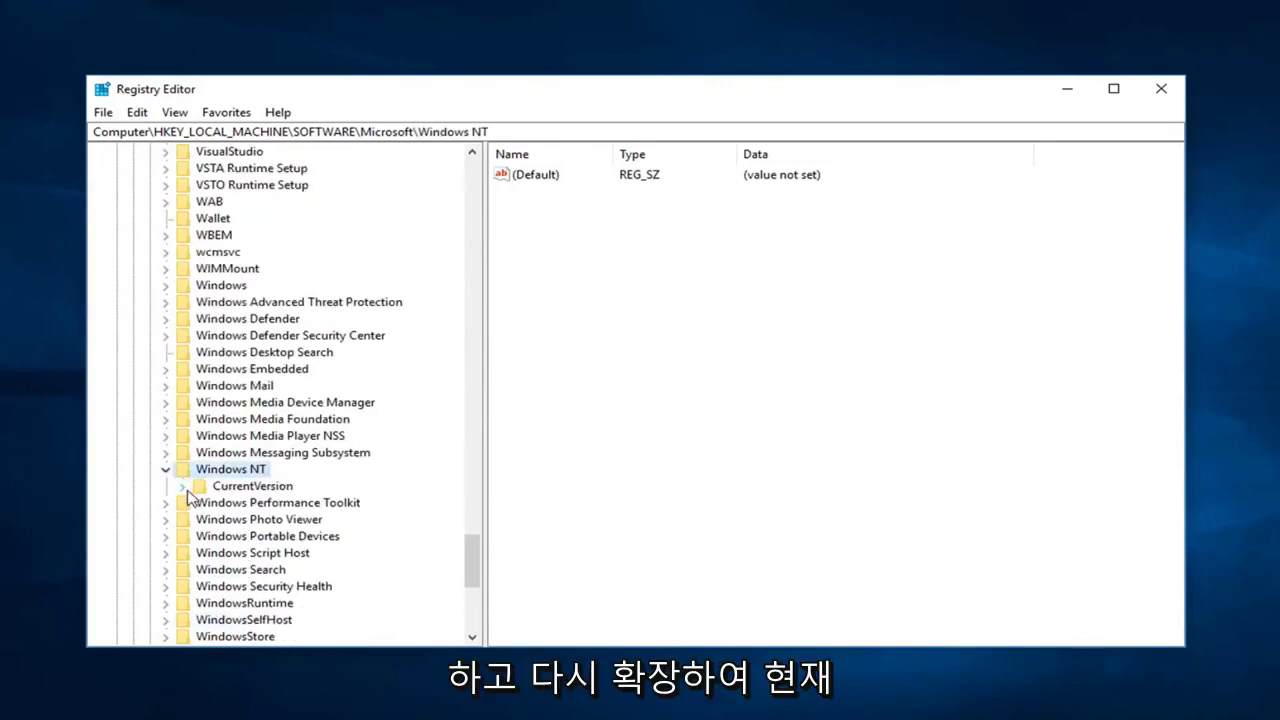
pyautogui.click(185, 488)
pyautogui.scroll(-4, 248, 455)
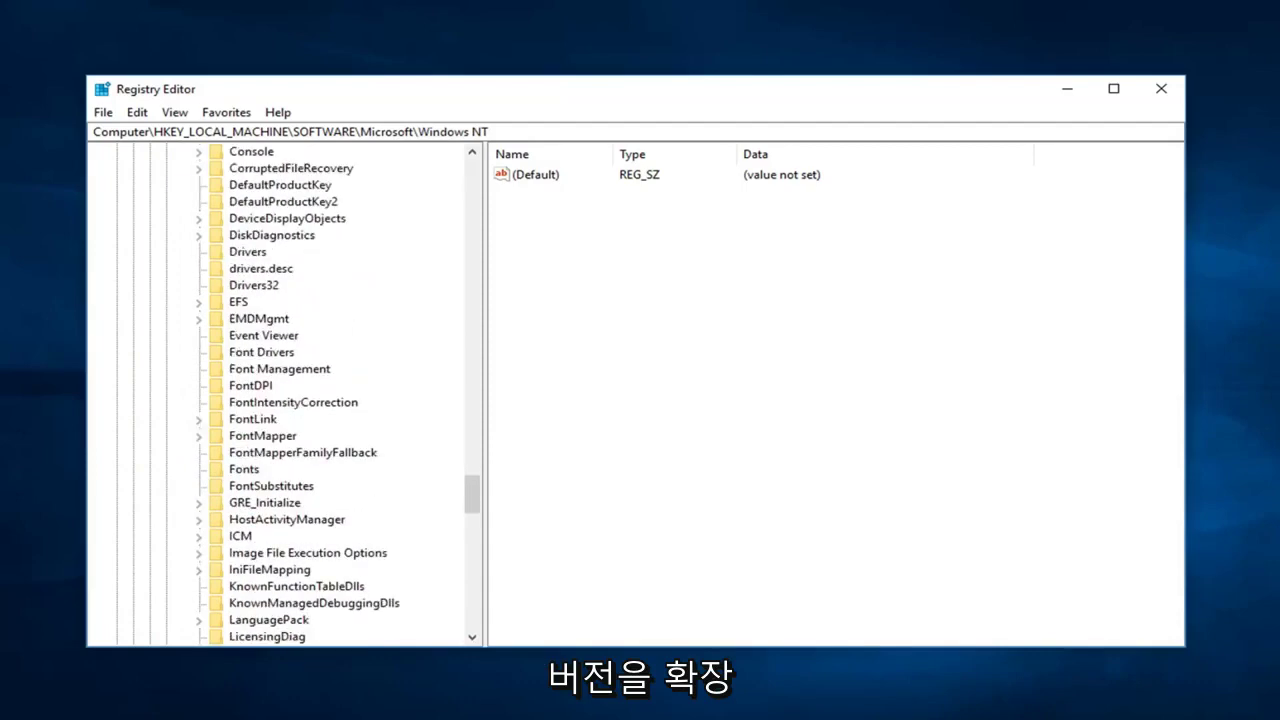
pyautogui.scroll(-9, 343, 457)
pyautogui.click(199, 552)
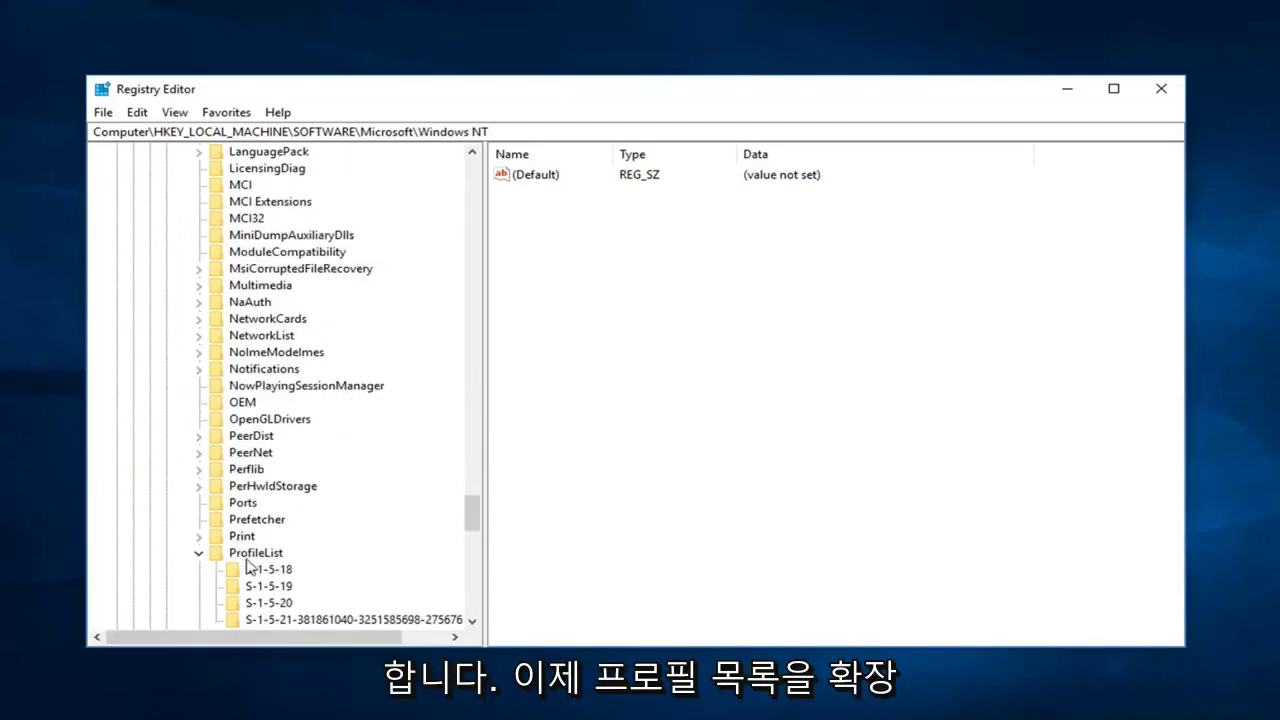
pyautogui.scroll(-3, 250, 567)
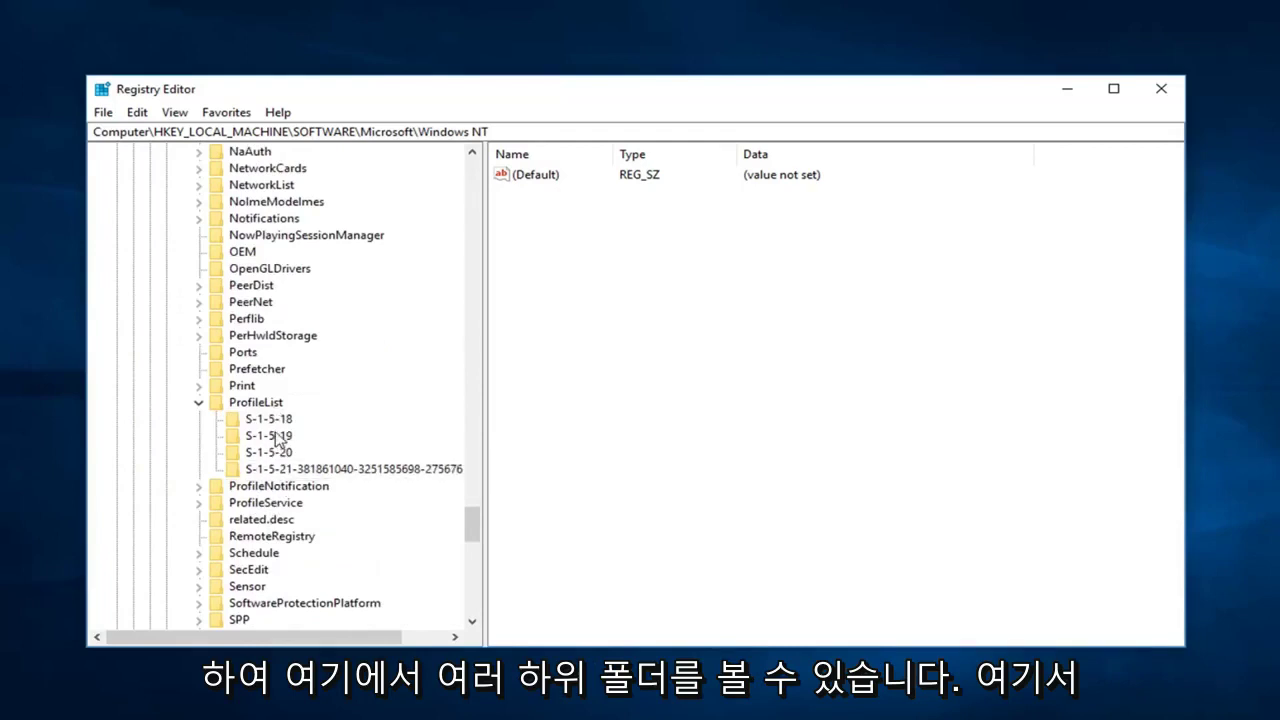
pyautogui.click(270, 419)
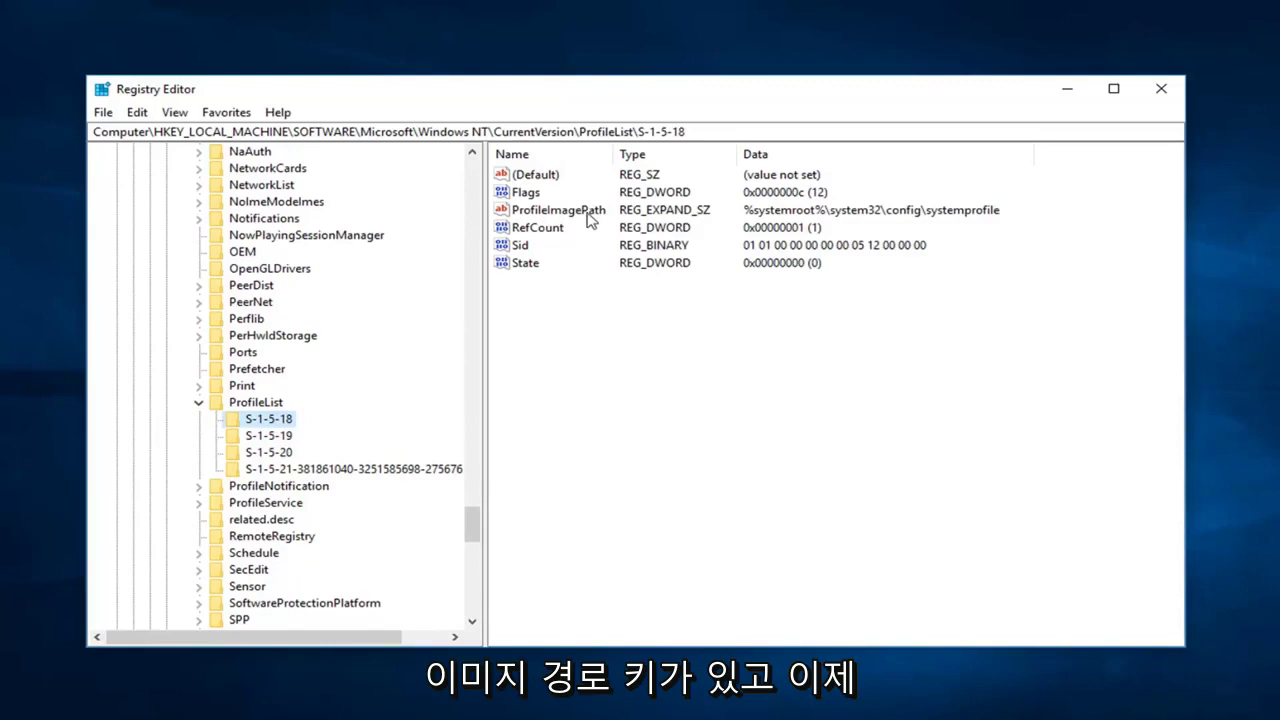
# Edit RefCount under S-1-5-18, replacing the value data 1 with 0.
pyautogui.doubleClick(530, 236)
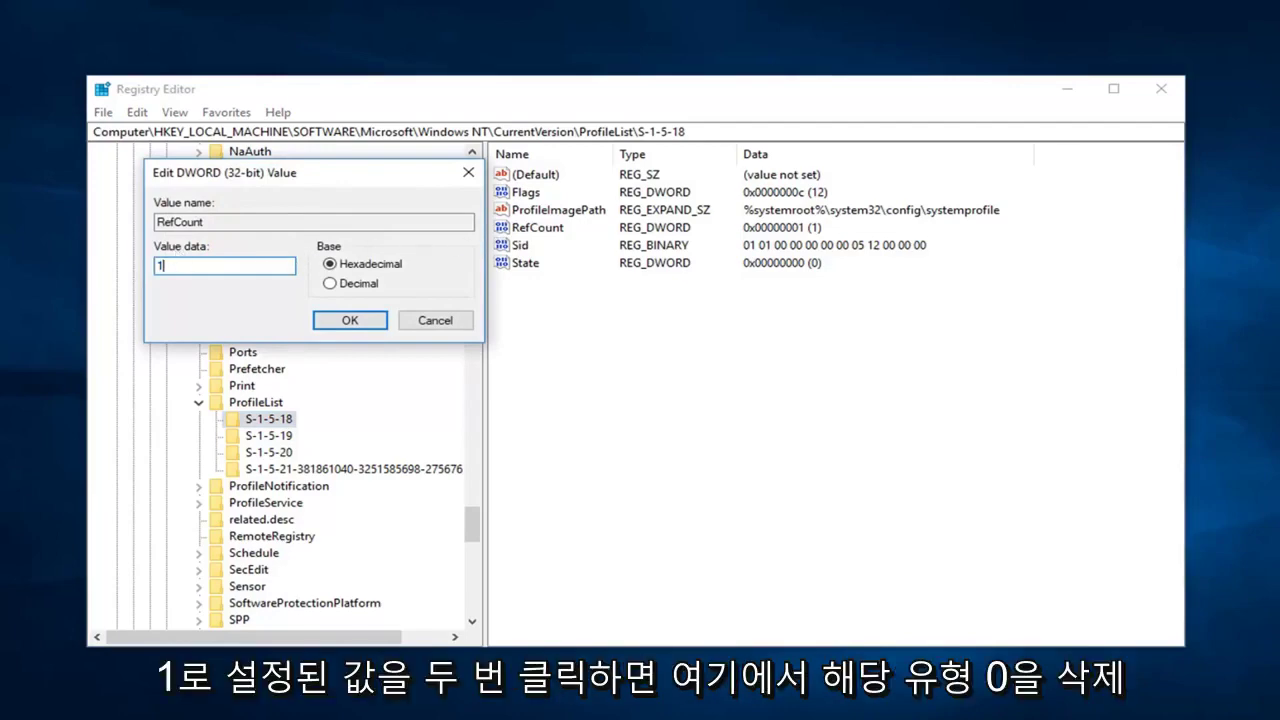
pyautogui.doubleClick(158, 266)
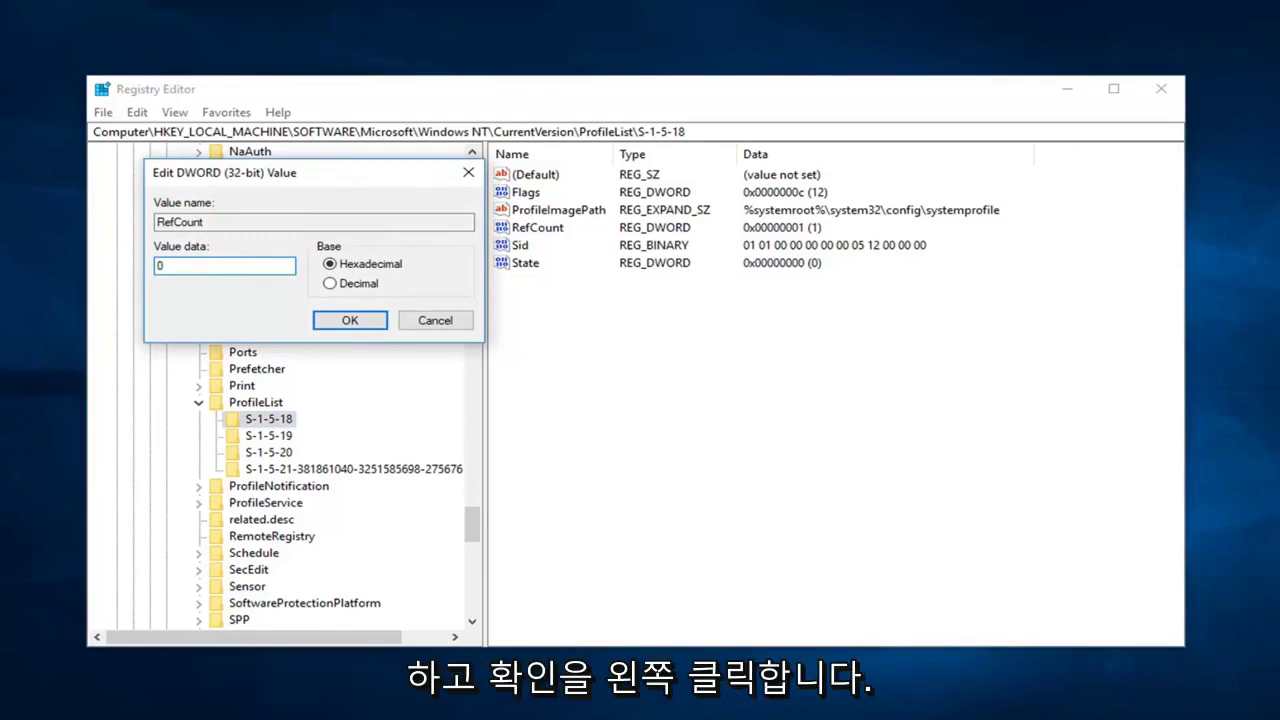
pyautogui.click(350, 321)
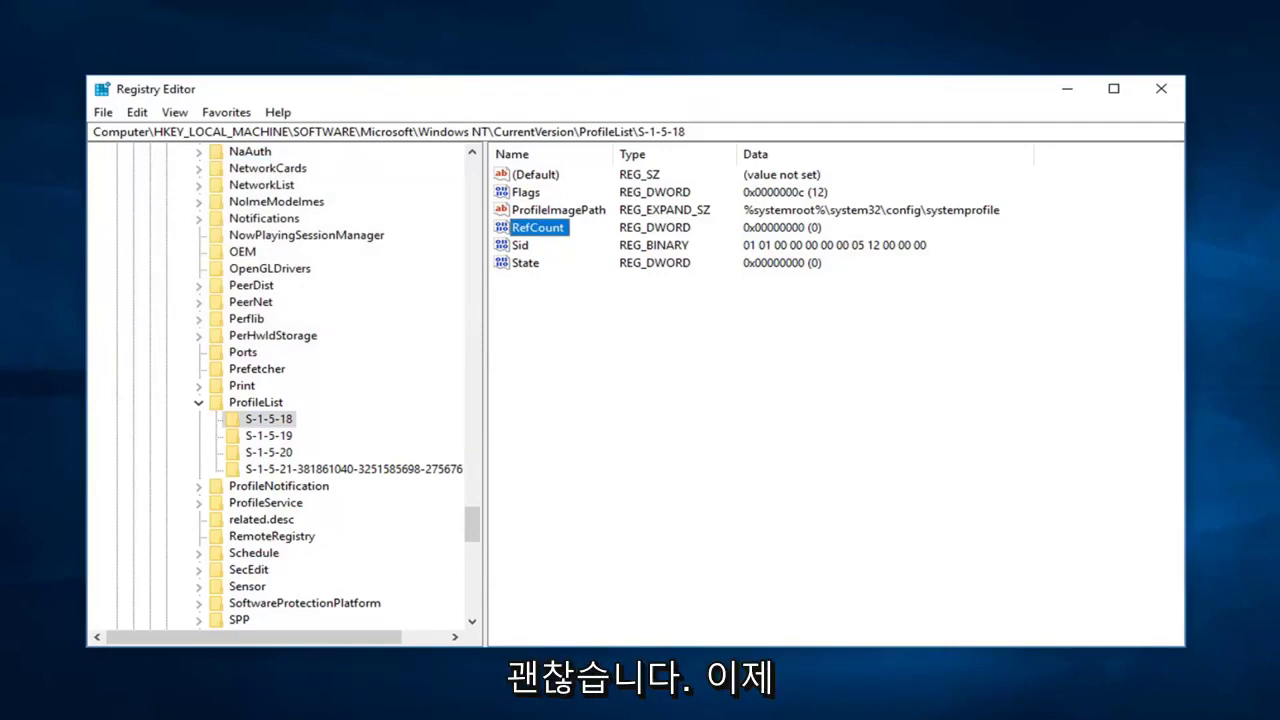
# Close Registry Editor and launch 'Check for updates' from a 'windows updates' Start search.
pyautogui.click(1152, 88)
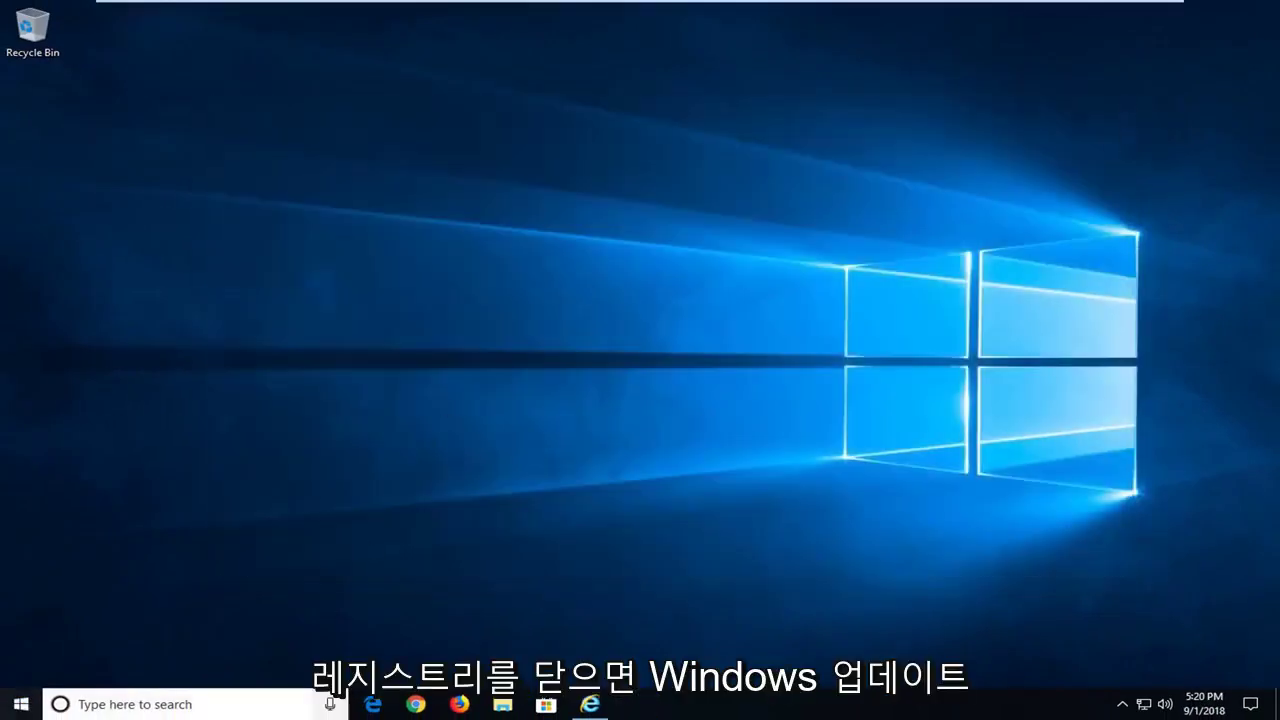
pyautogui.click(17, 704)
pyautogui.write('windo')
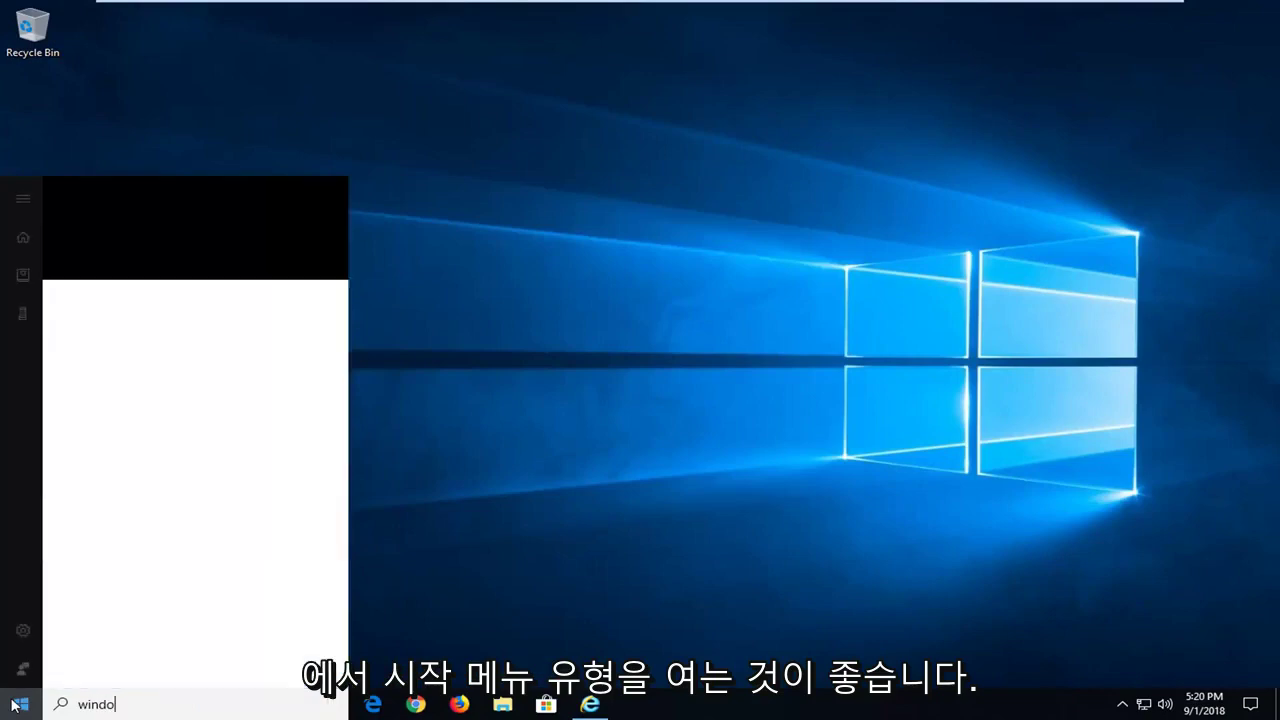
pyautogui.write('ws updates')
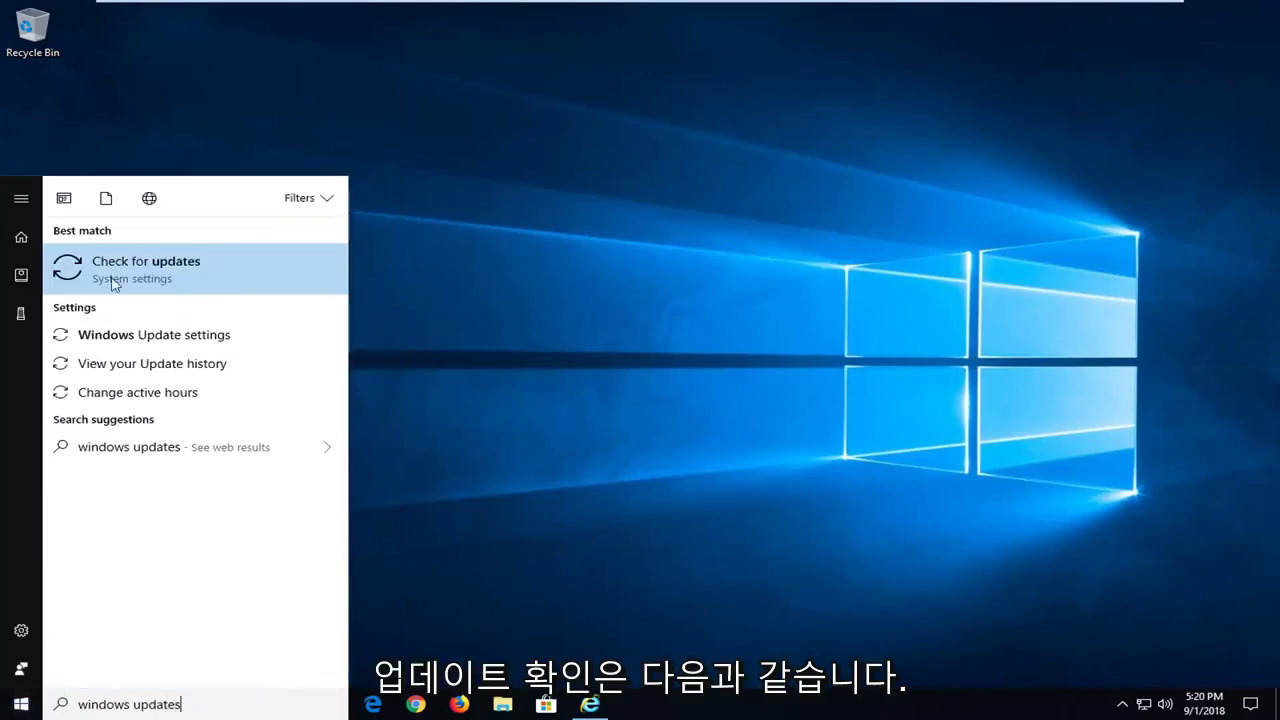
pyautogui.click(116, 275)
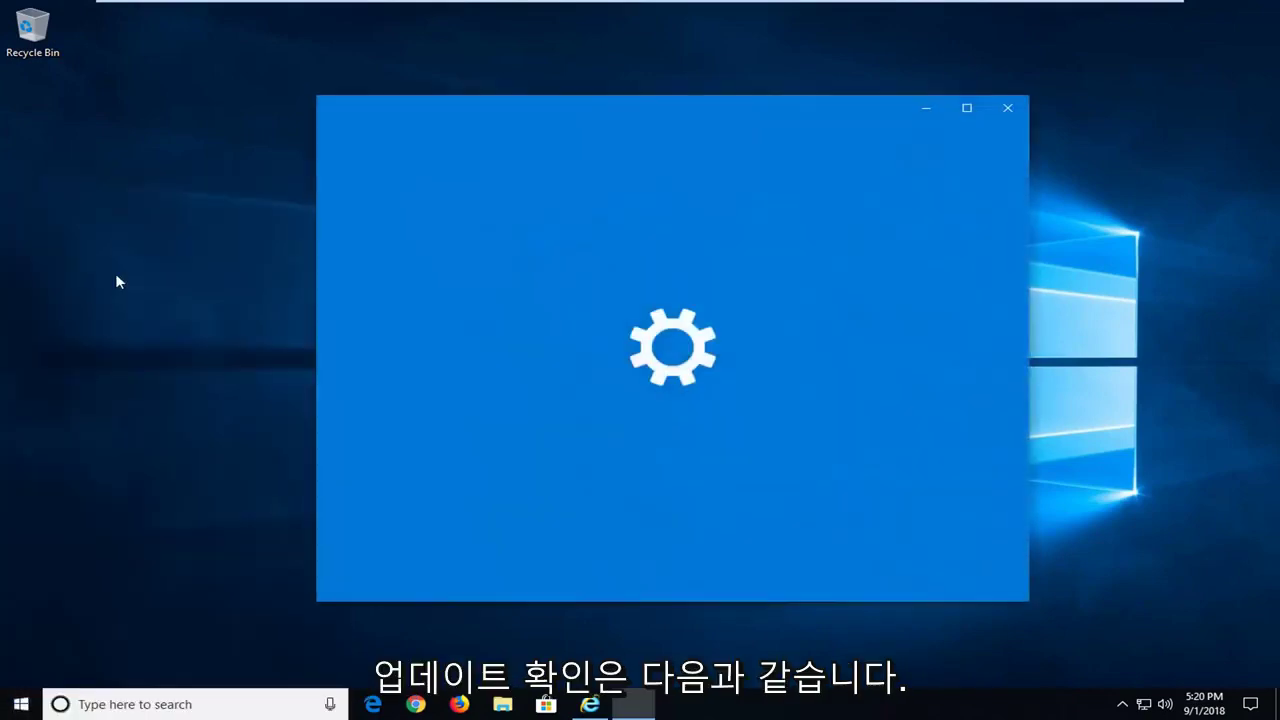